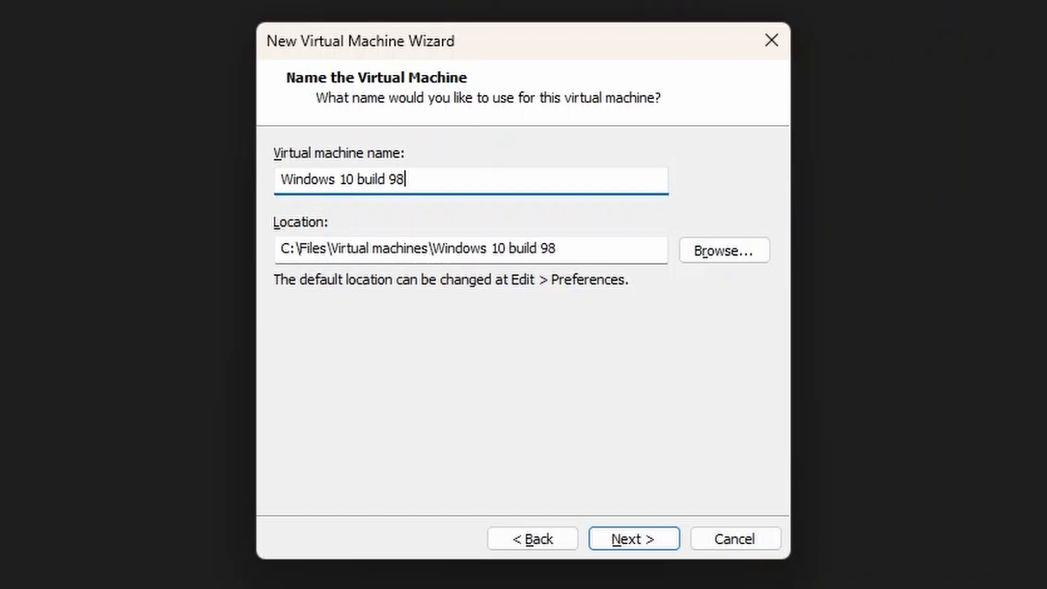
- Confirm the virtual machine name Windows 10 build 9841 and choose BIOS as the firmware type
key("Return")
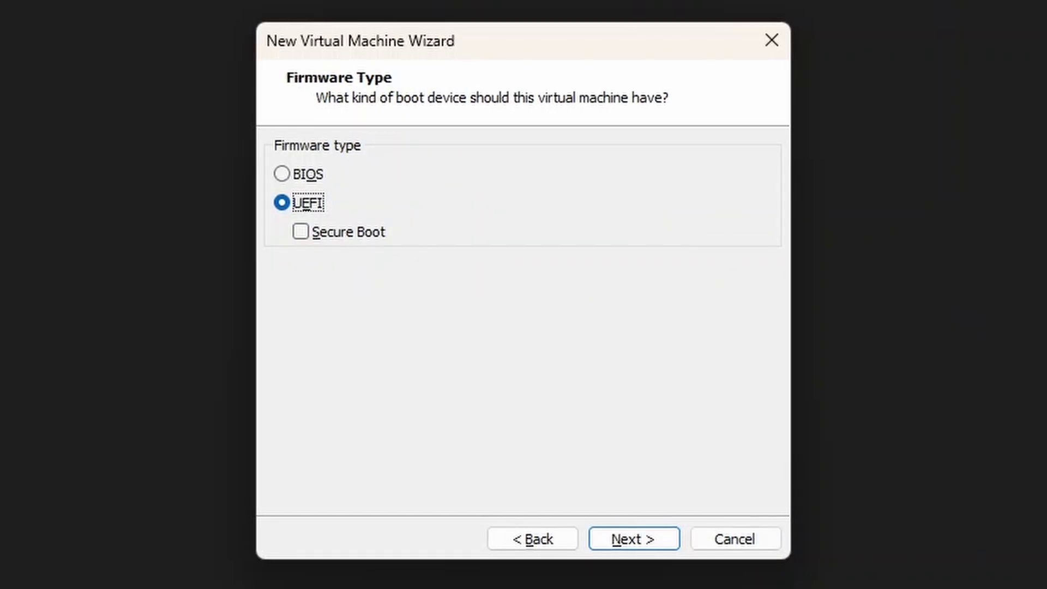
key("Up")
key("Return")
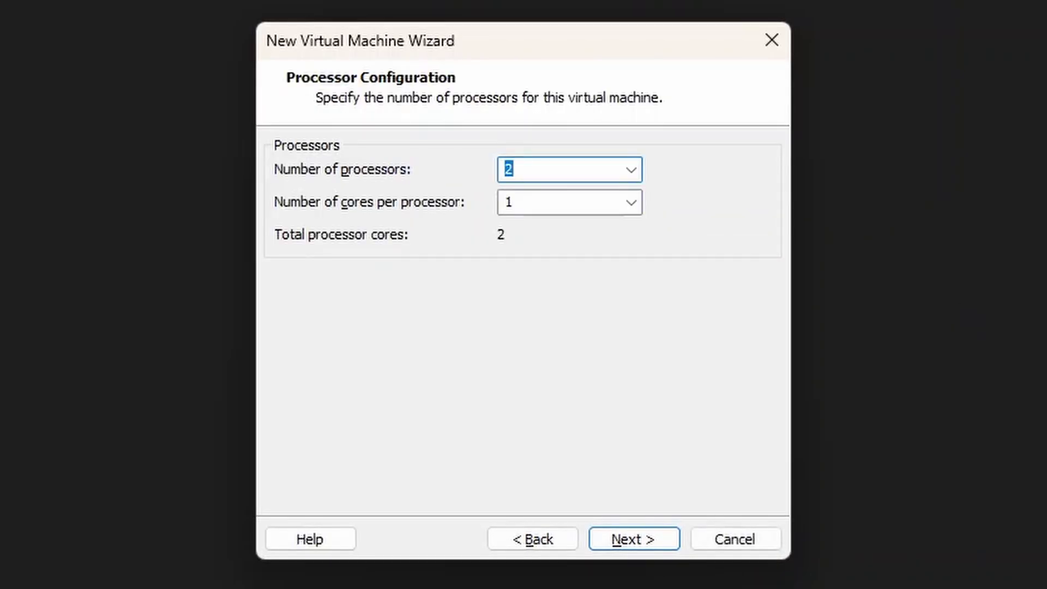
- Set the number of processors to 1 with 2 cores per processor
type("1")
key("Tab")
type("2")
key("Return")
key("Return")
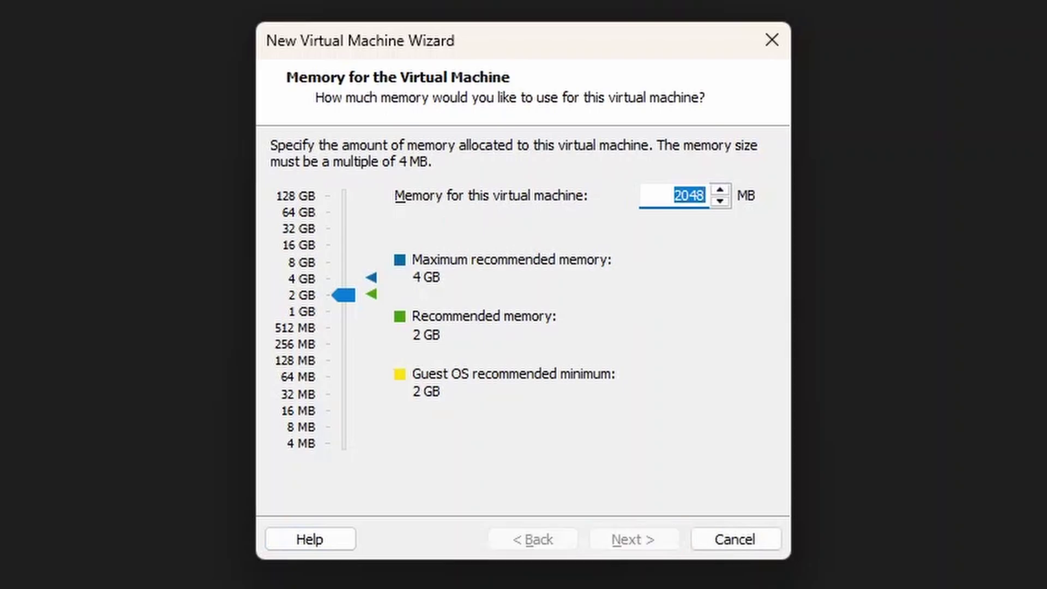
- Accept the default memory, network, controller and disk settings, with a maximum disk size of 64 GB and the suggested disk file
key("Return")
key("Return")
key("Return")
key("Return")
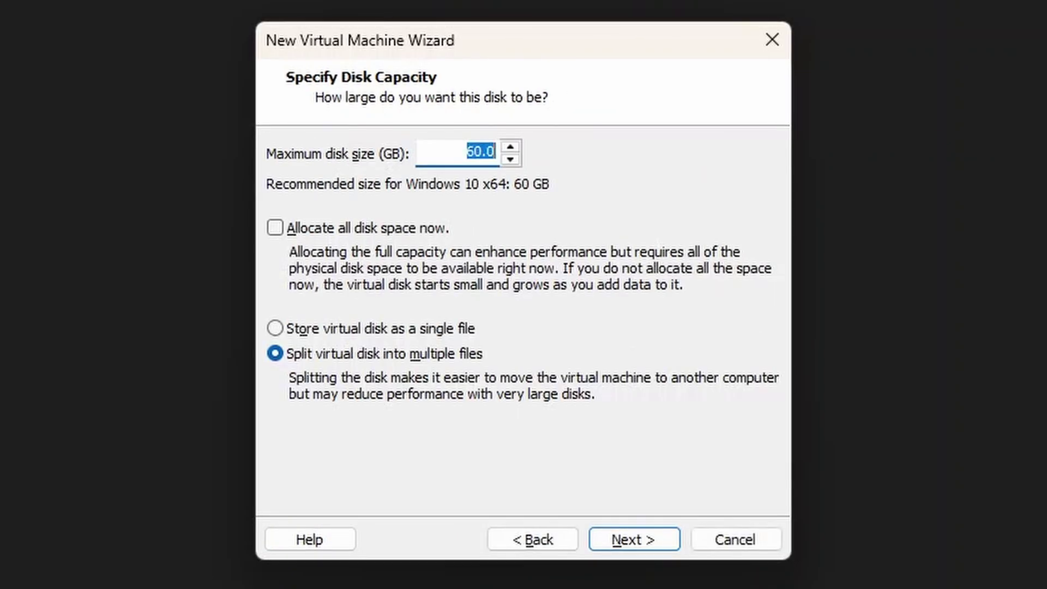
type("64")
key("Return")
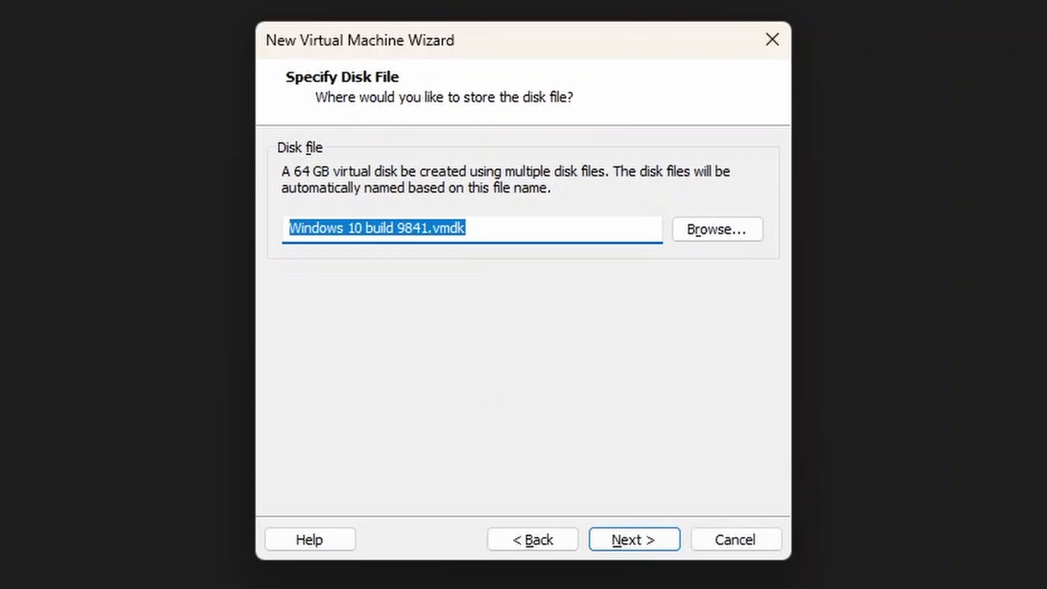
key("Return")
- Customize the display hardware by turning on Stretch mode with the Free stretch option
left_click(443, 401)
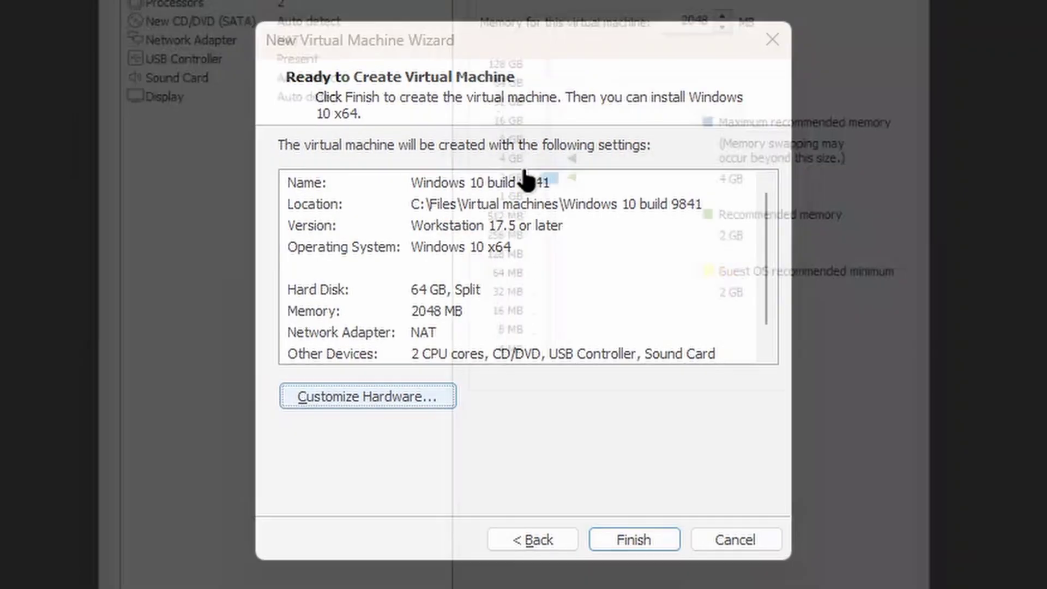
left_click(305, 97)
left_click(506, 362)
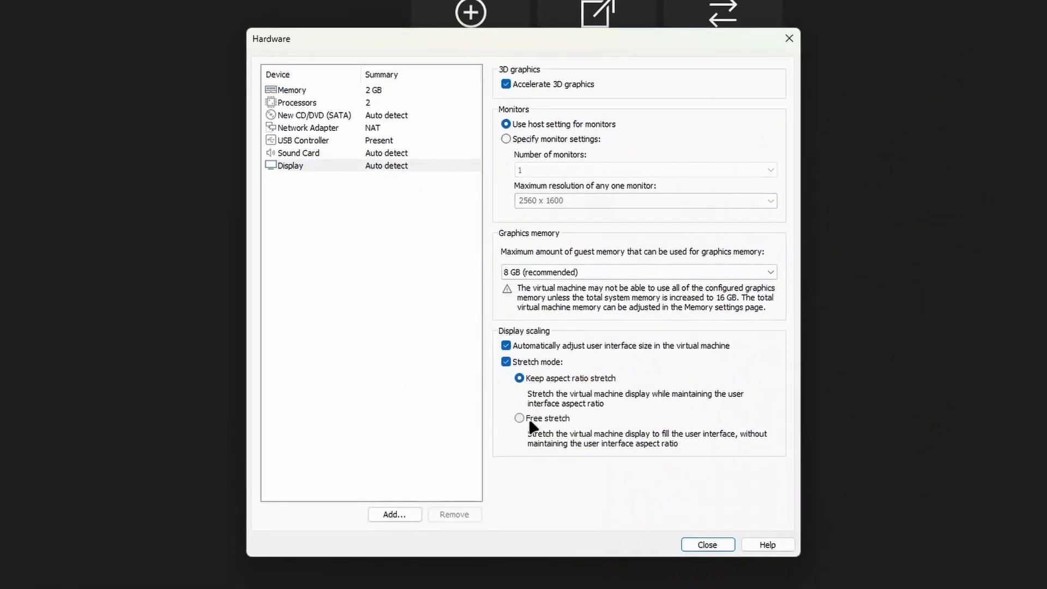
left_click(529, 421)
- Make the CD/DVD drive use the Windows 10 build ISO image file
left_click(329, 137)
left_click(346, 129)
left_click(338, 115)
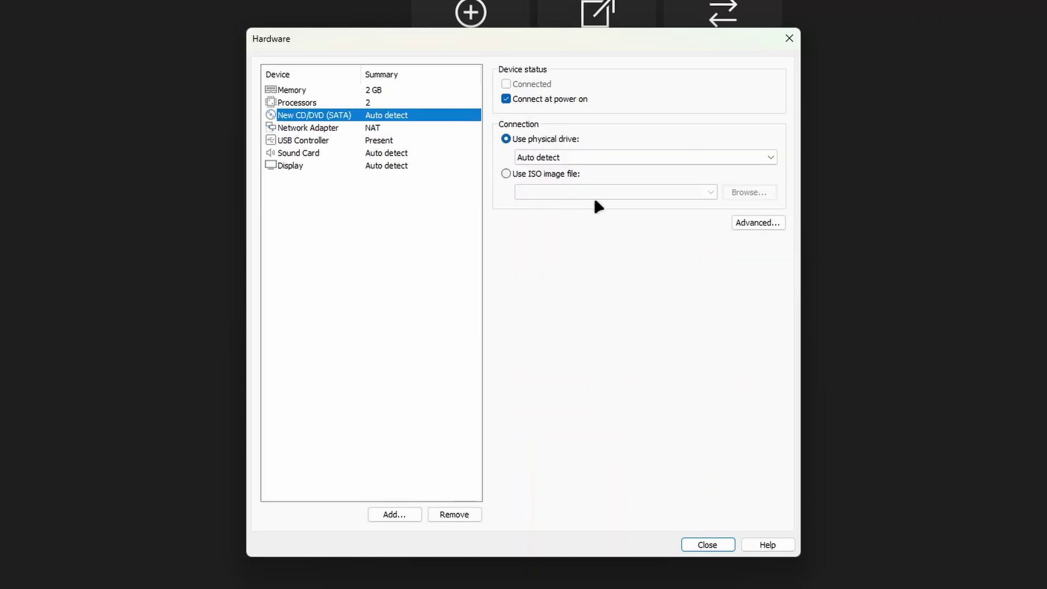
left_click(570, 175)
left_click(759, 192)
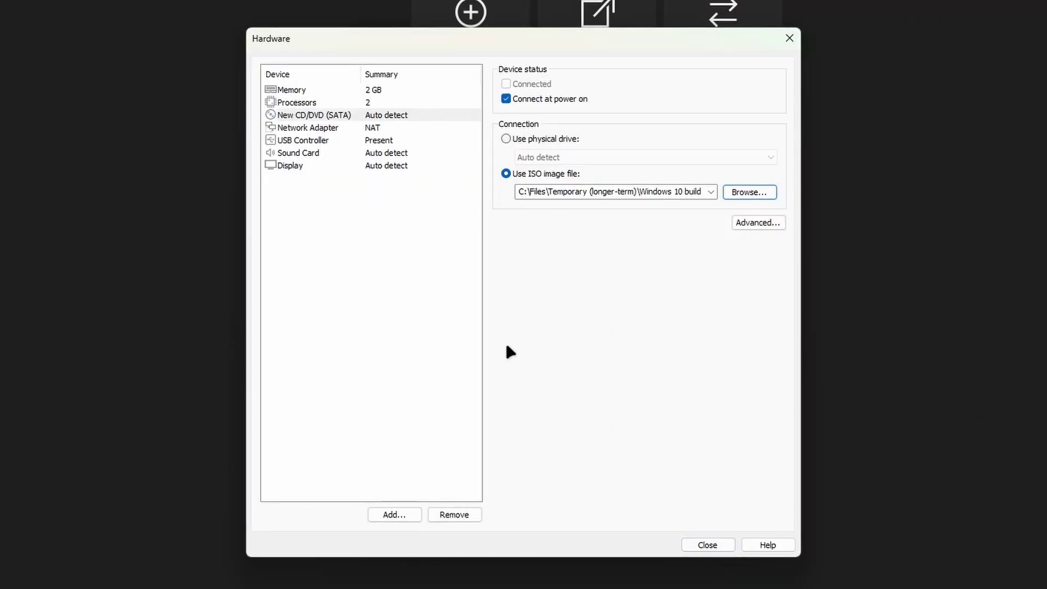
- Turn off Connect at power on for the network adapter and finish creating the virtual machine
left_click(380, 129)
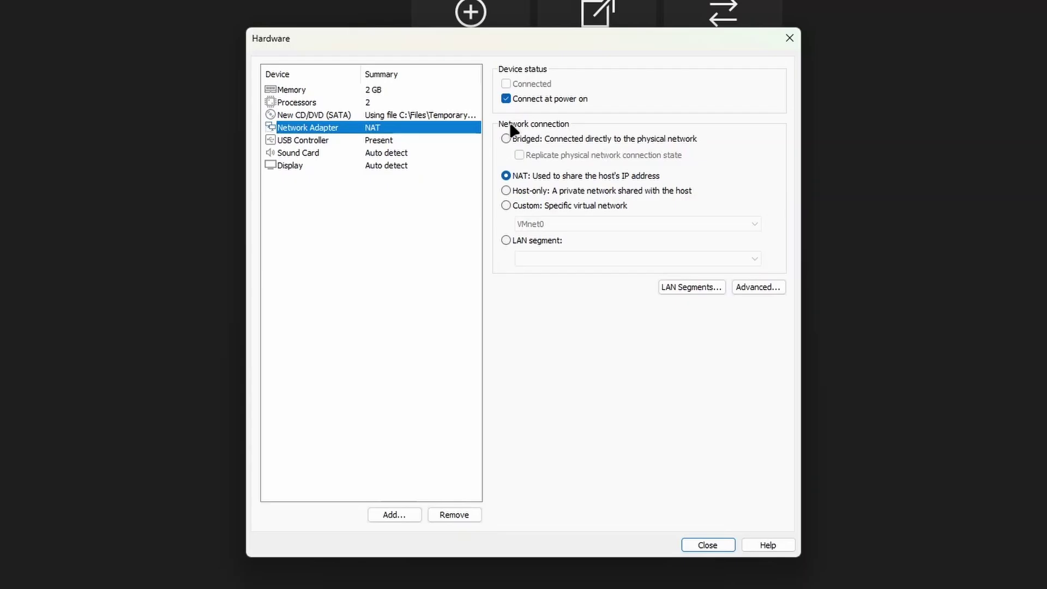
left_click(533, 101)
left_click(707, 546)
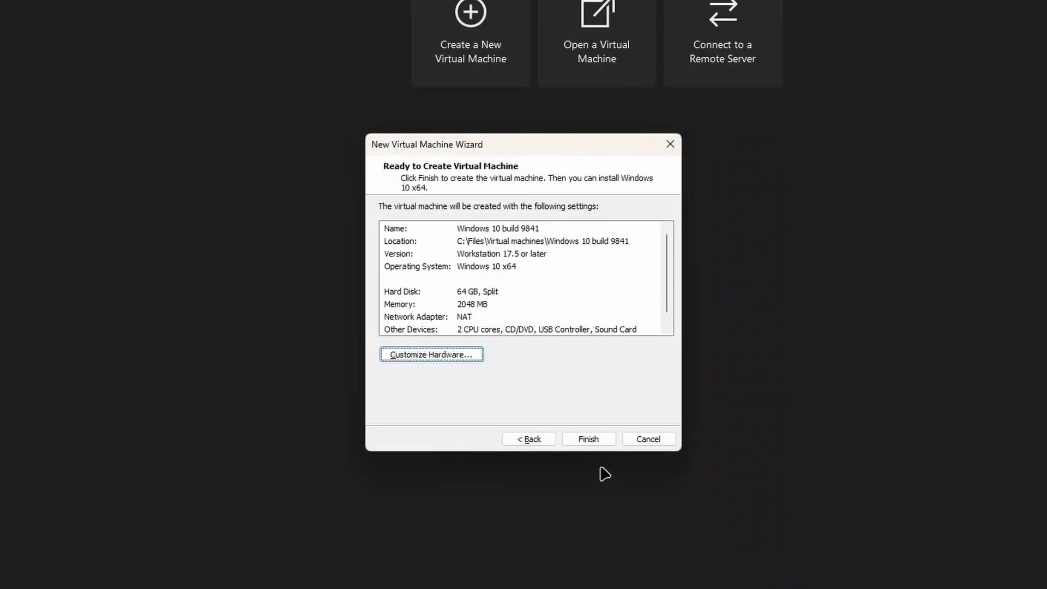
left_click(591, 440)
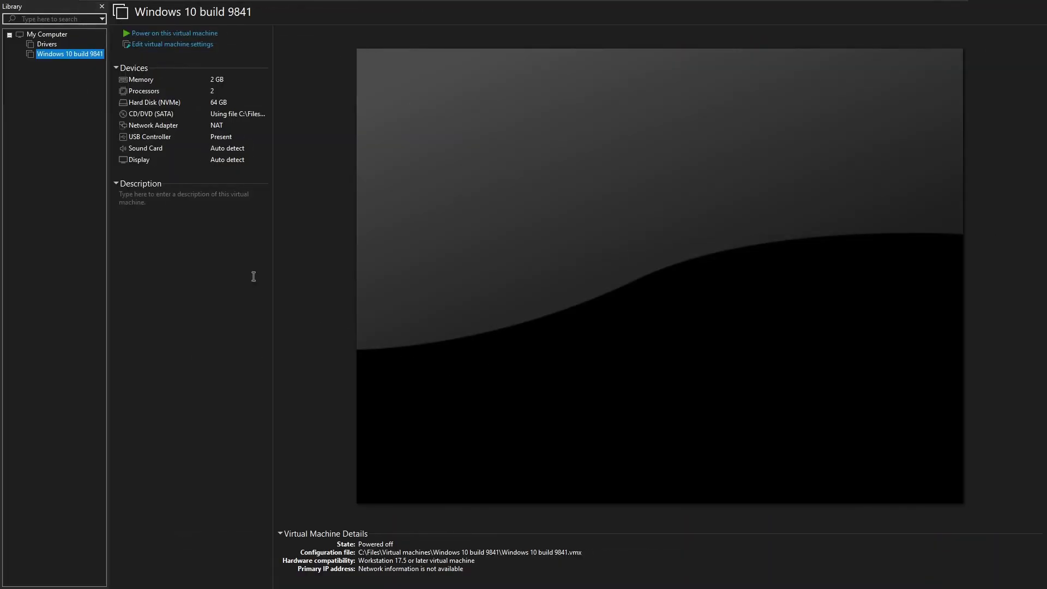
- Add the existing virtual disk Drivers.vmdk to the virtual machine as a SATA hard disk and save the settings
left_click(244, 50)
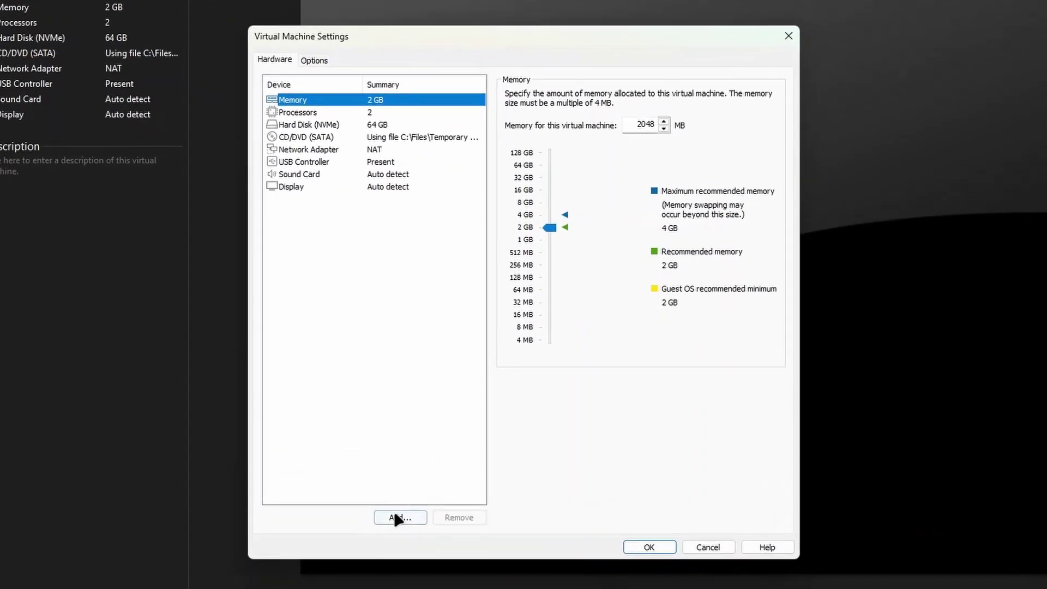
left_click(396, 518)
left_click(591, 441)
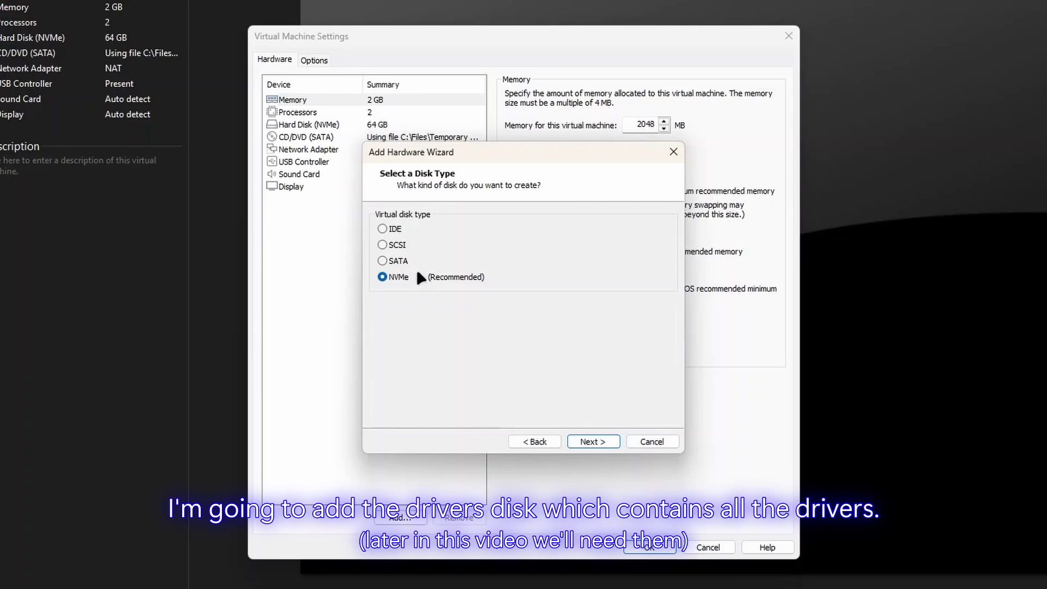
left_click(383, 244)
key("Return")
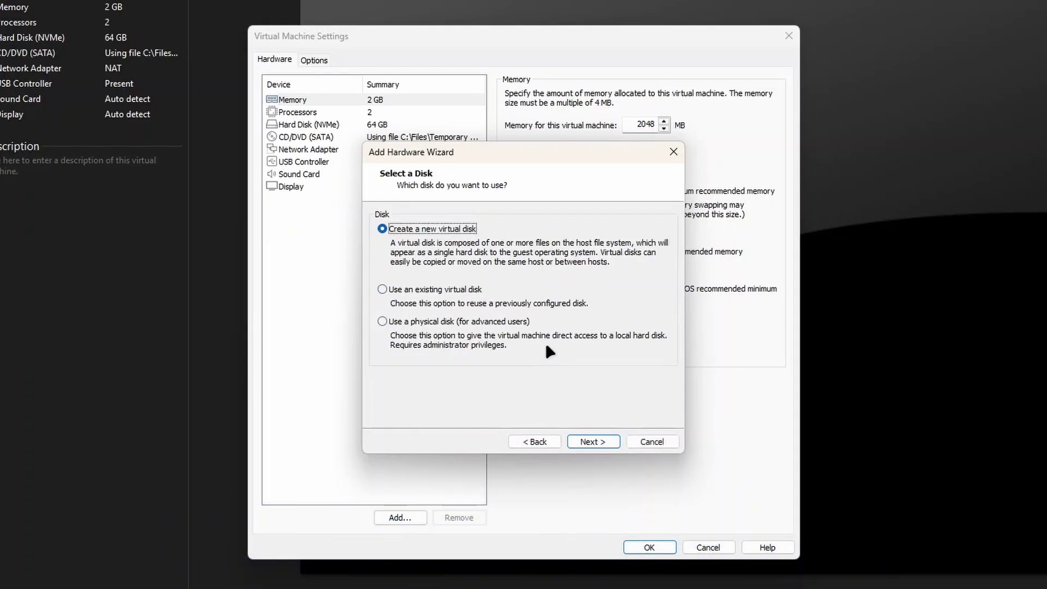
left_click(462, 295)
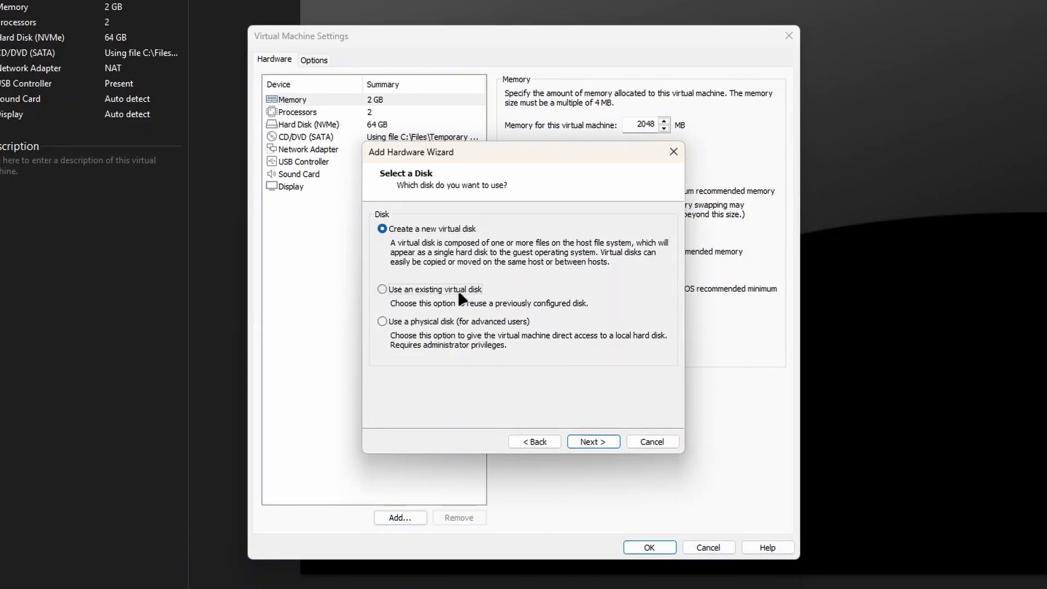
left_click(586, 440)
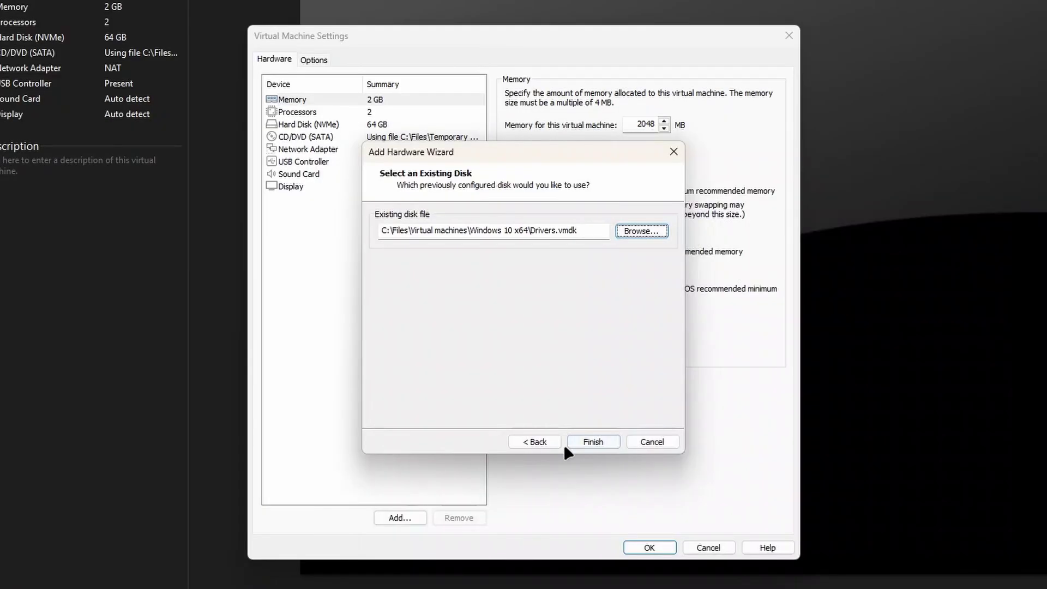
left_click(582, 441)
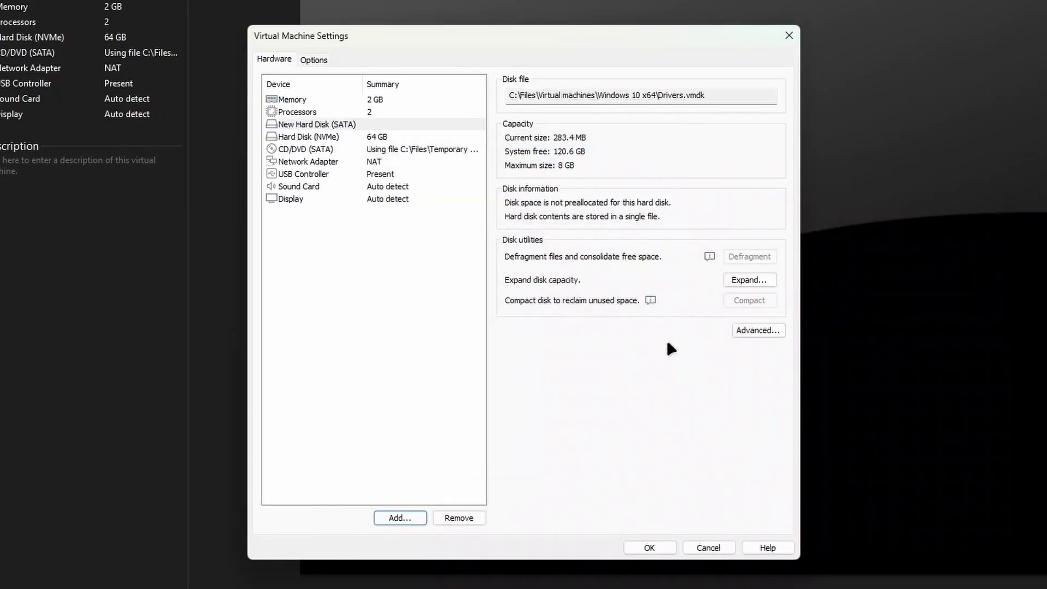
left_click(650, 547)
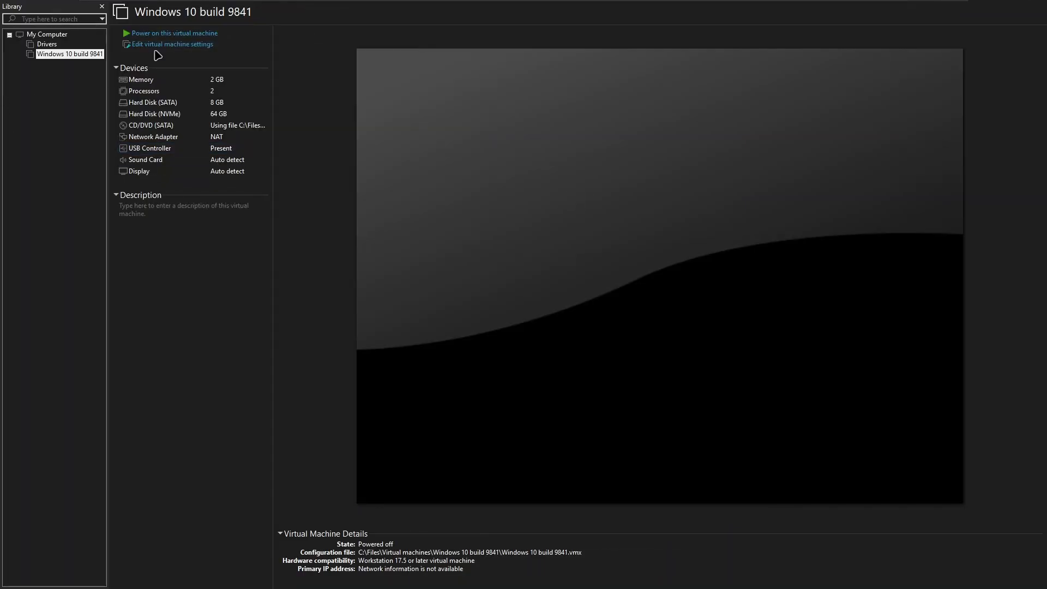
- Power on the virtual machine and enter the BIOS setup from its boot menu
left_click(201, 35)
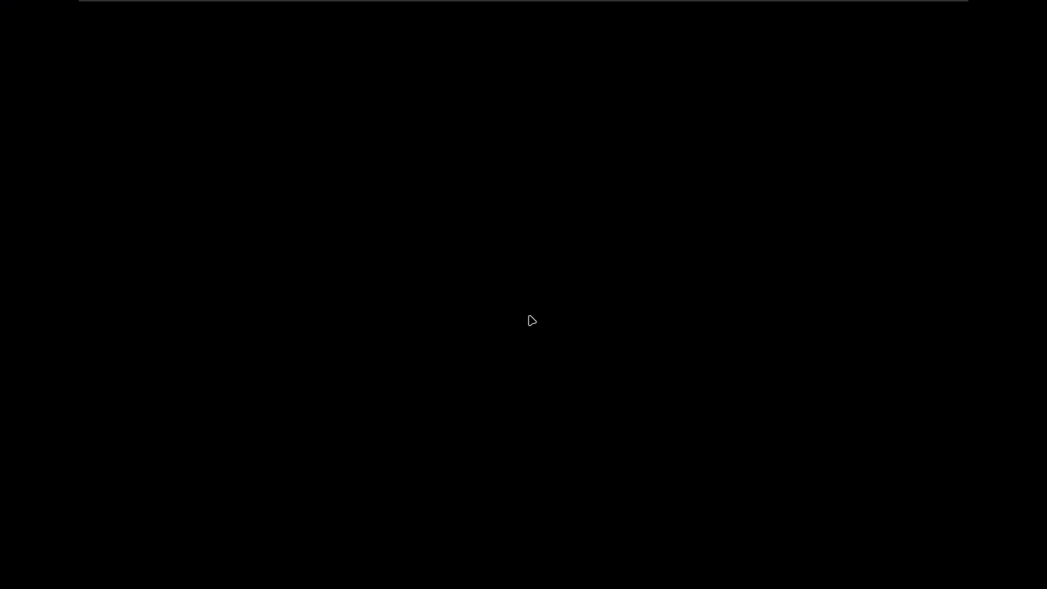
key("Escape")
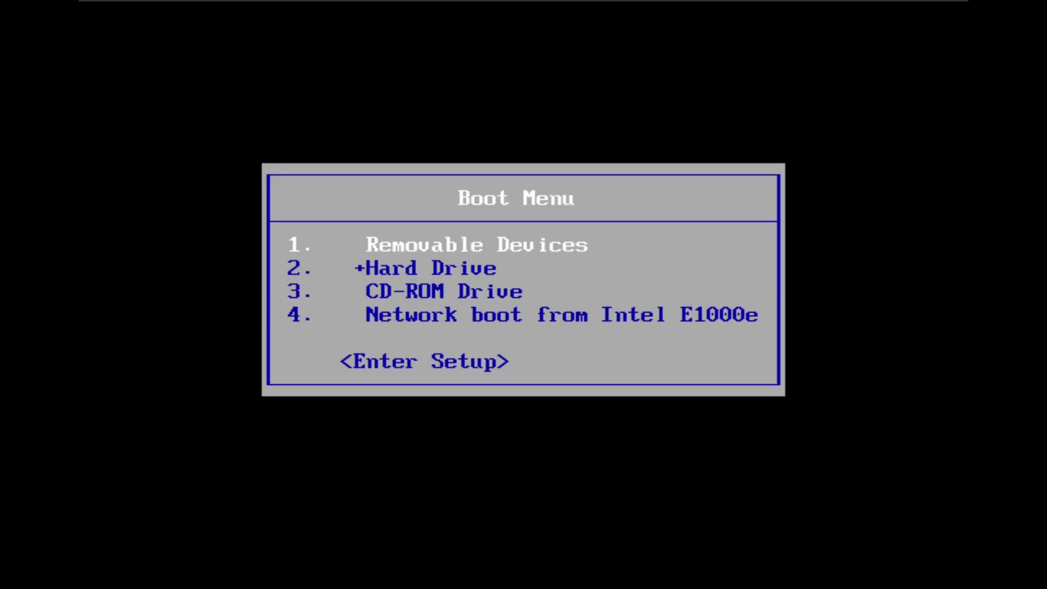
key("Down")
key("Down")
key("Down")
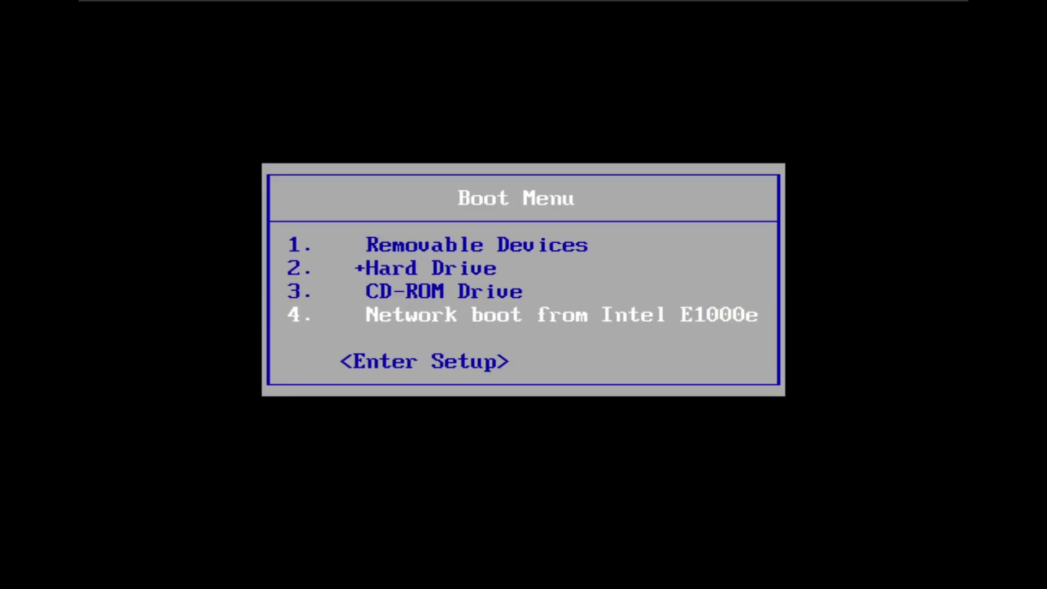
key("Down")
key("Return")
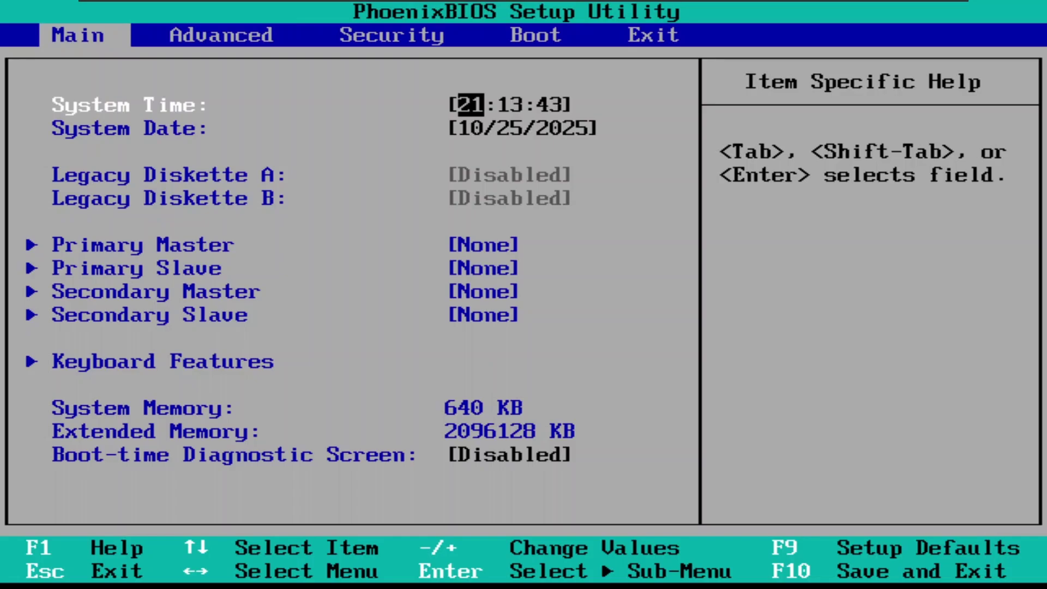
- Set the BIOS system date to 09/12/2014
key("Down")
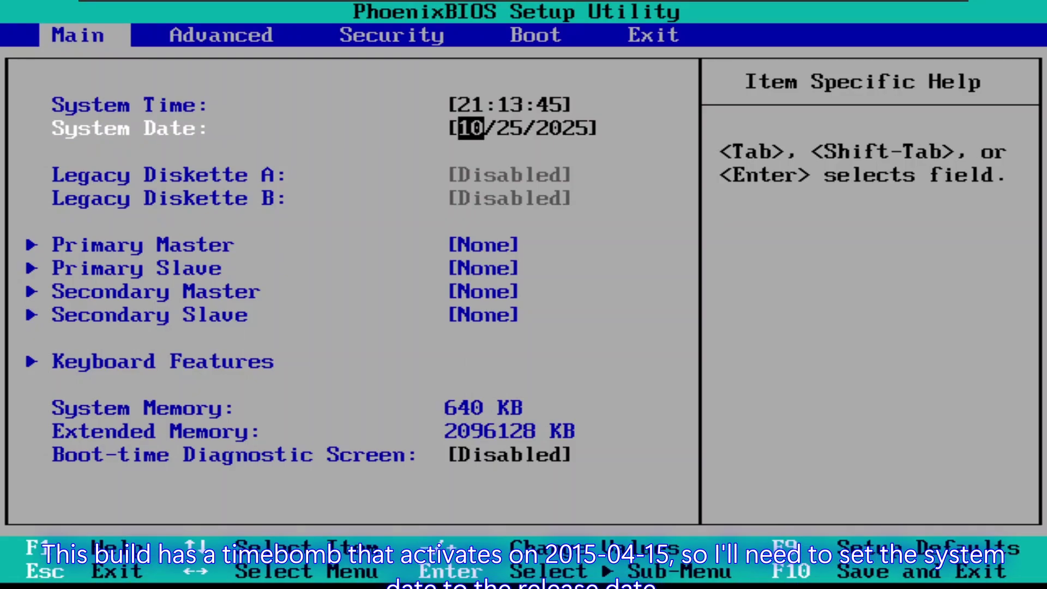
key("minus")
key("Tab")
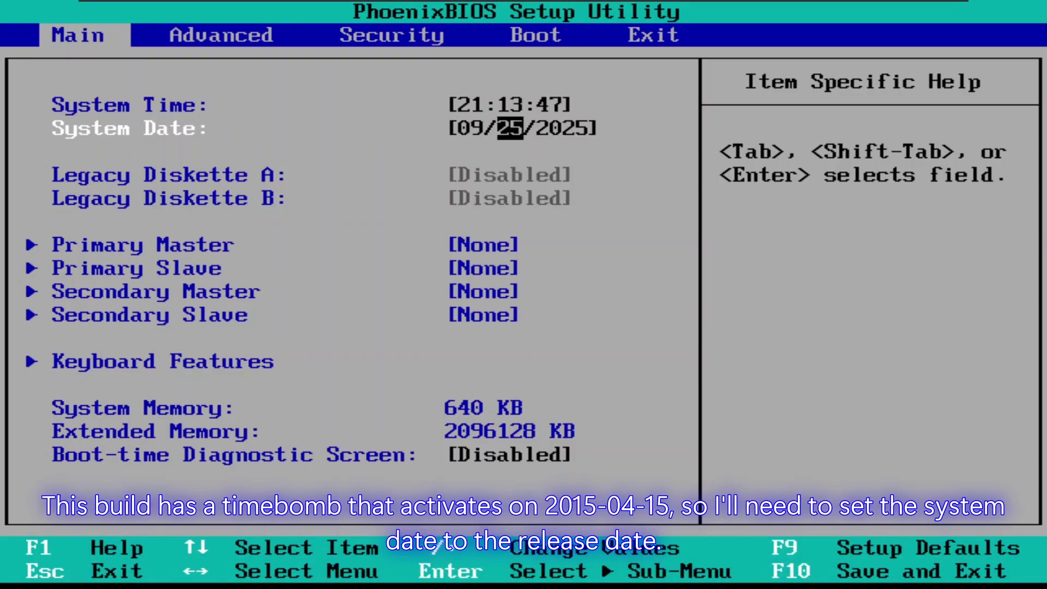
key("minus")
key("minus")
key("minus")
key("minus")
key("minus")
key("minus")
key("minus")
key("minus")
key("minus")
key("minus")
key("minus")
key("minus")
key("minus")
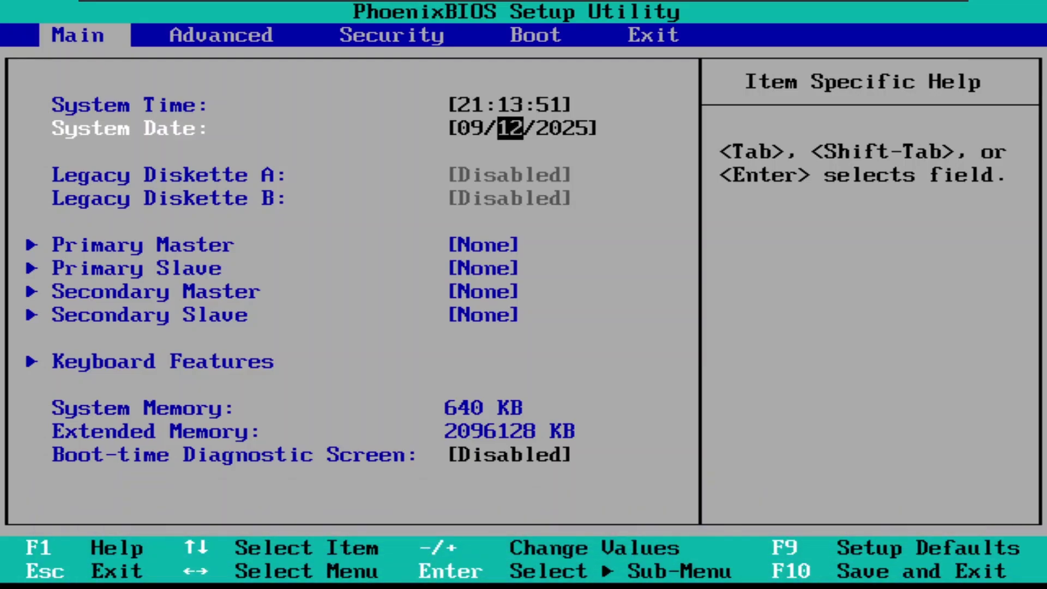
key("Tab")
key("minus")
key("minus")
key("minus")
key("minus")
key("minus")
key("minus")
key("minus")
key("minus")
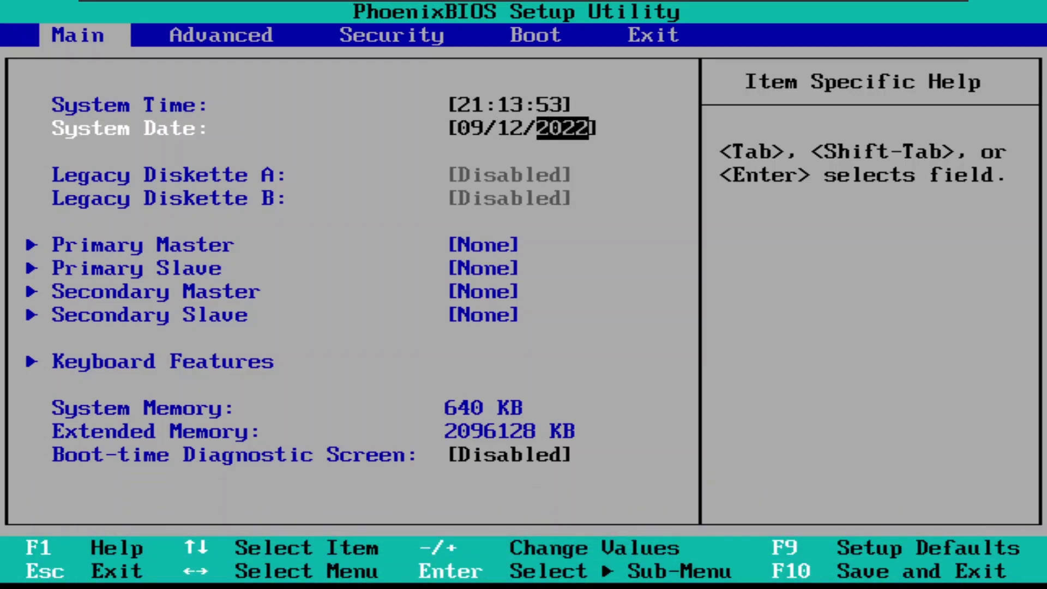
key("minus")
key("minus")
key("minus")
- Exit the BIOS setup, saving the changes
key("Right")
key("Right")
key("Right")
key("Right")
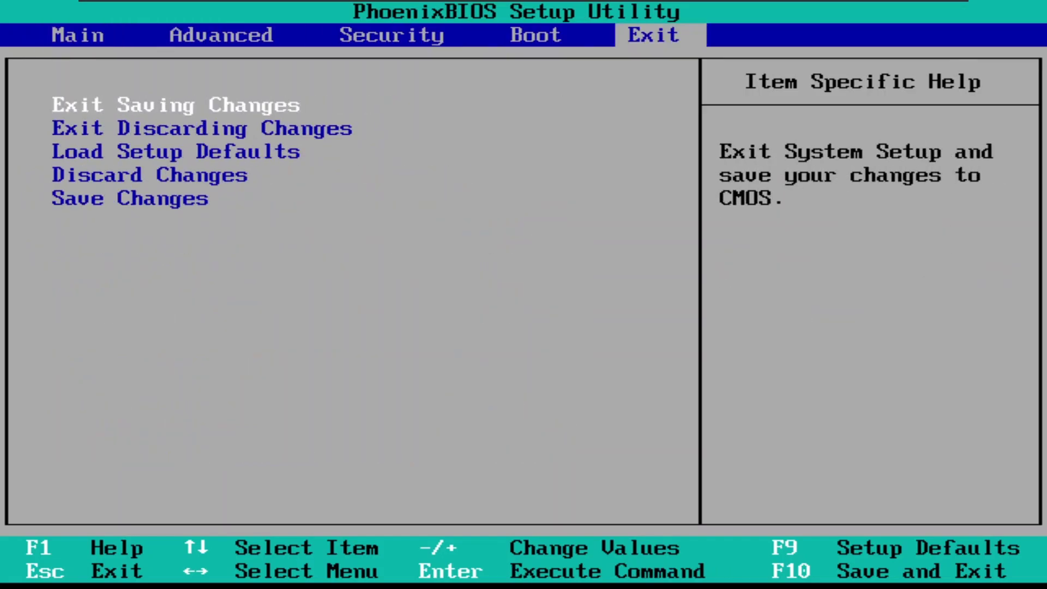
key("Return")
key("Return")
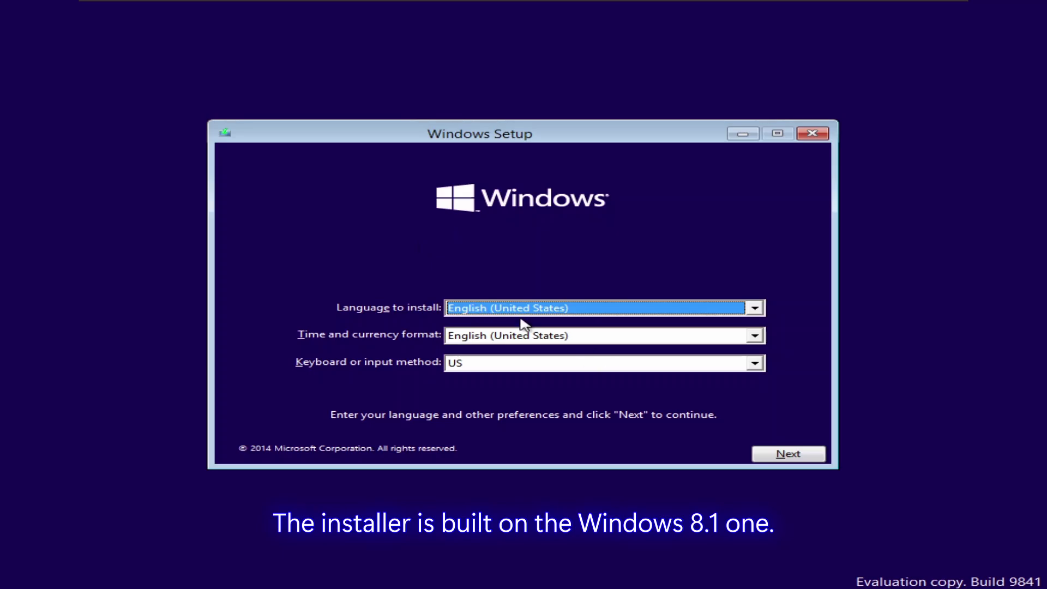
- Start the Windows installation with English (United States) and the US keyboard, and accept the pre-release license terms
left_click(805, 455)
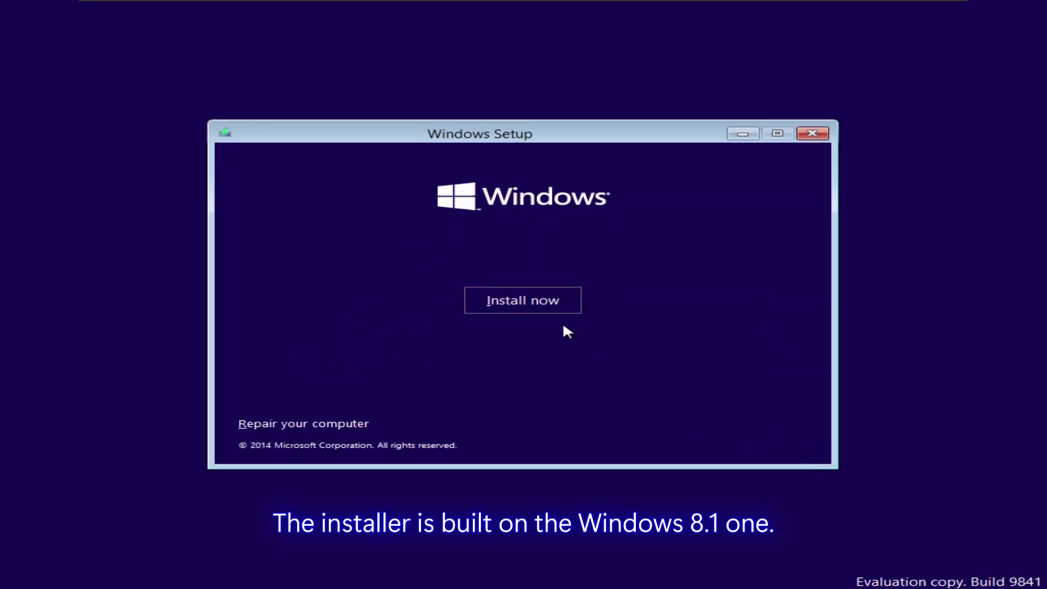
left_click(551, 301)
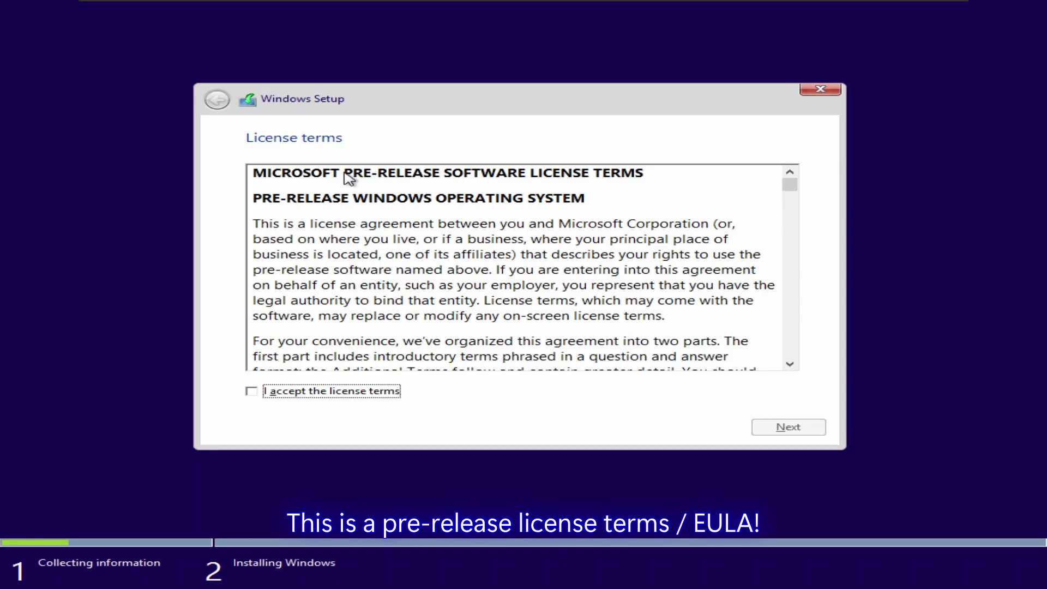
left_click_drag(344, 174, 664, 196)
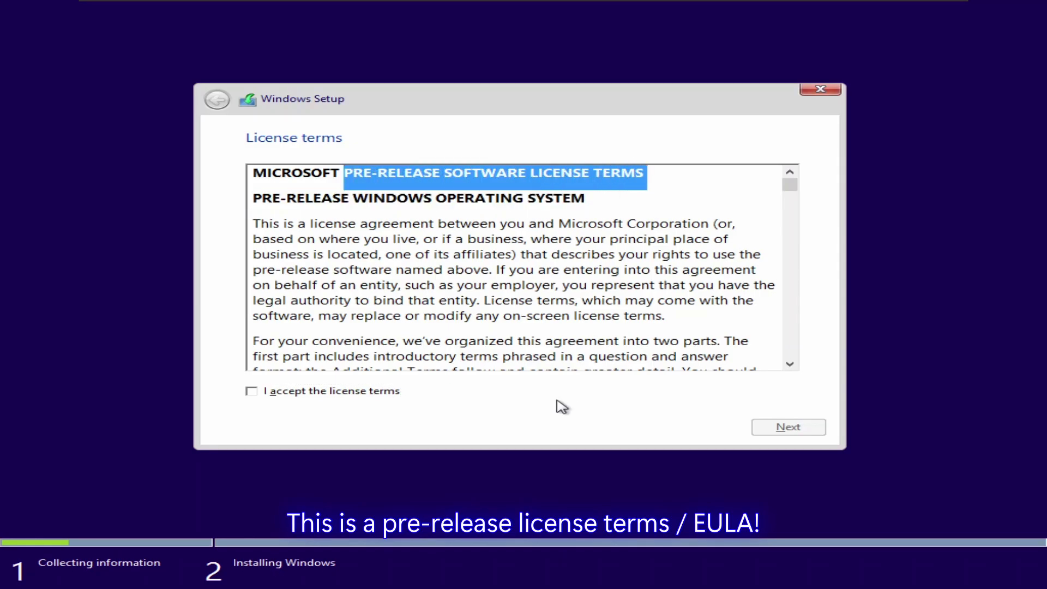
left_click(397, 392)
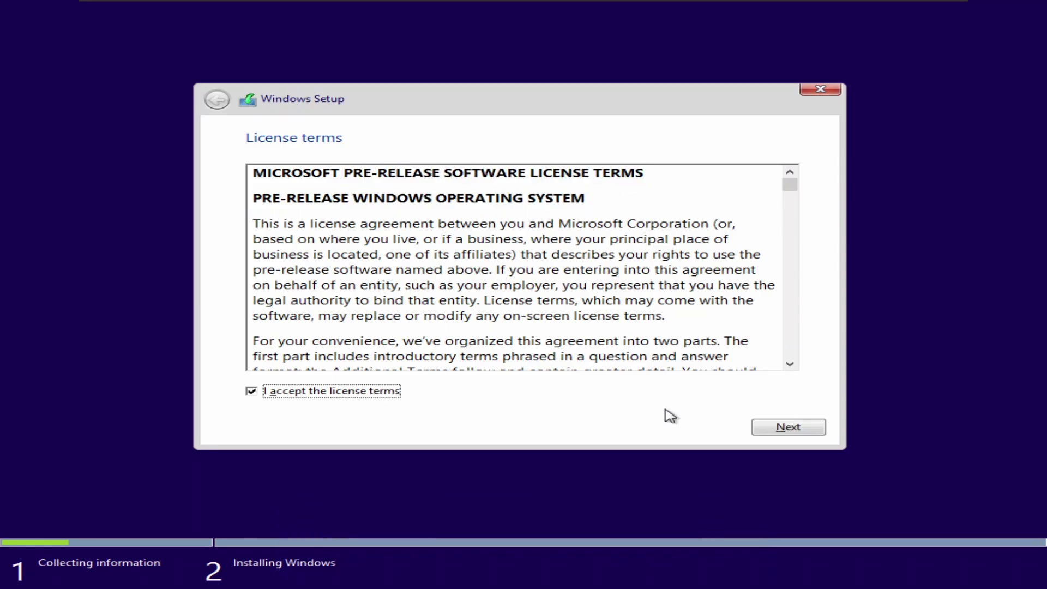
left_click(802, 431)
- Choose the custom installation and install Windows on the Drive 1 unallocated space
key("alt+c")
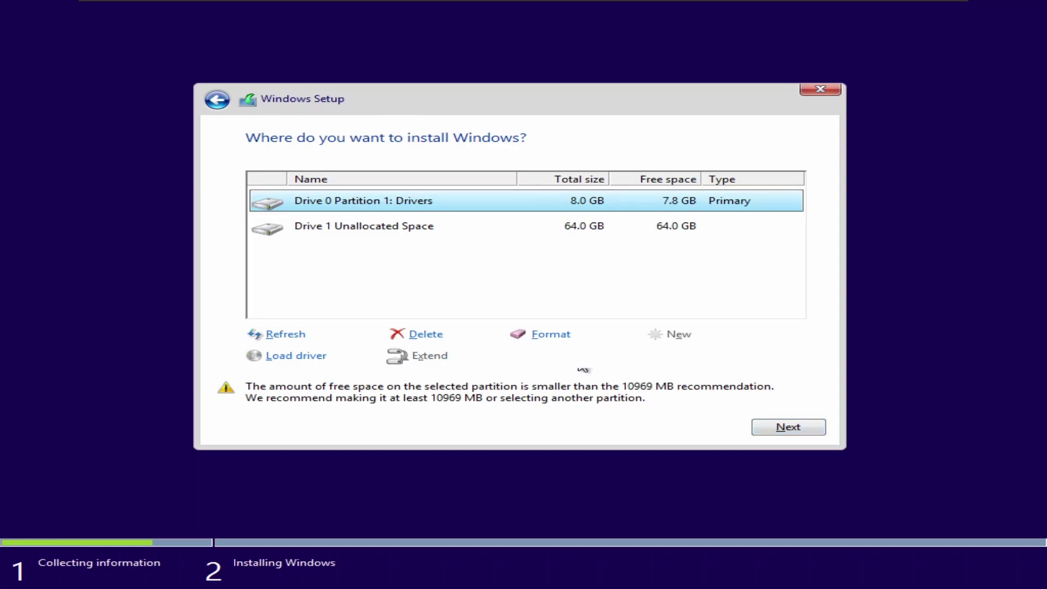
left_click(429, 228)
left_click(791, 427)
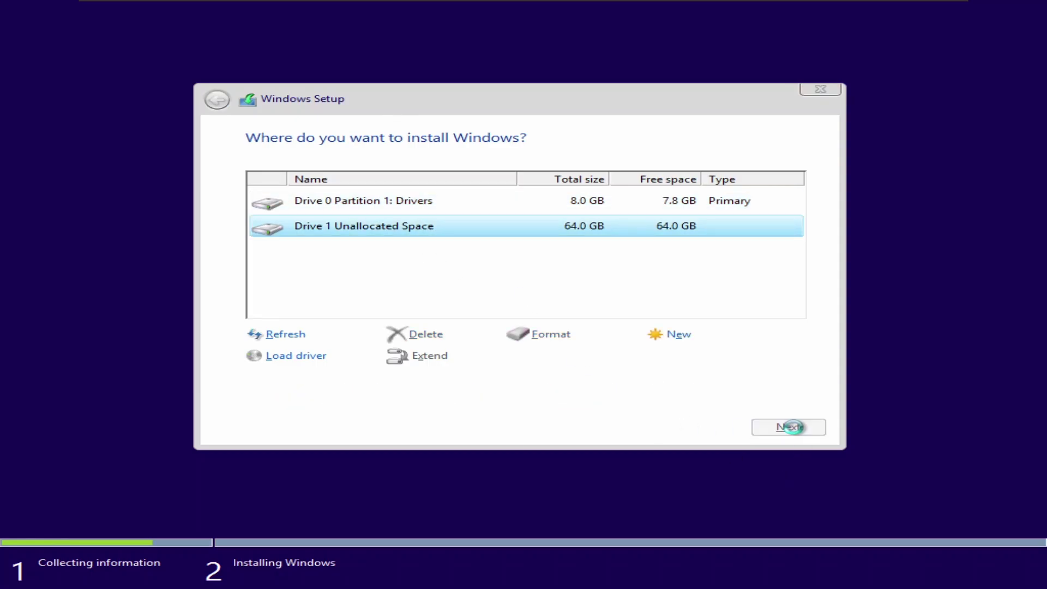